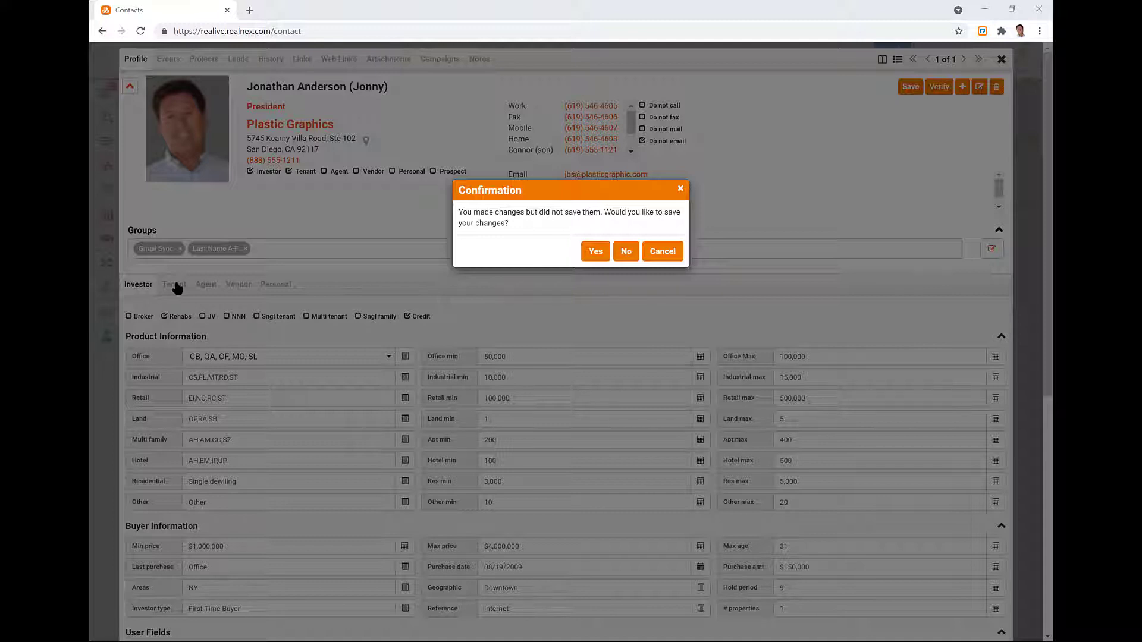
Discard the unsaved contact changes and turn on Auto Save in the personal user profile preferences.
left_click(626, 251)
left_click(856, 62)
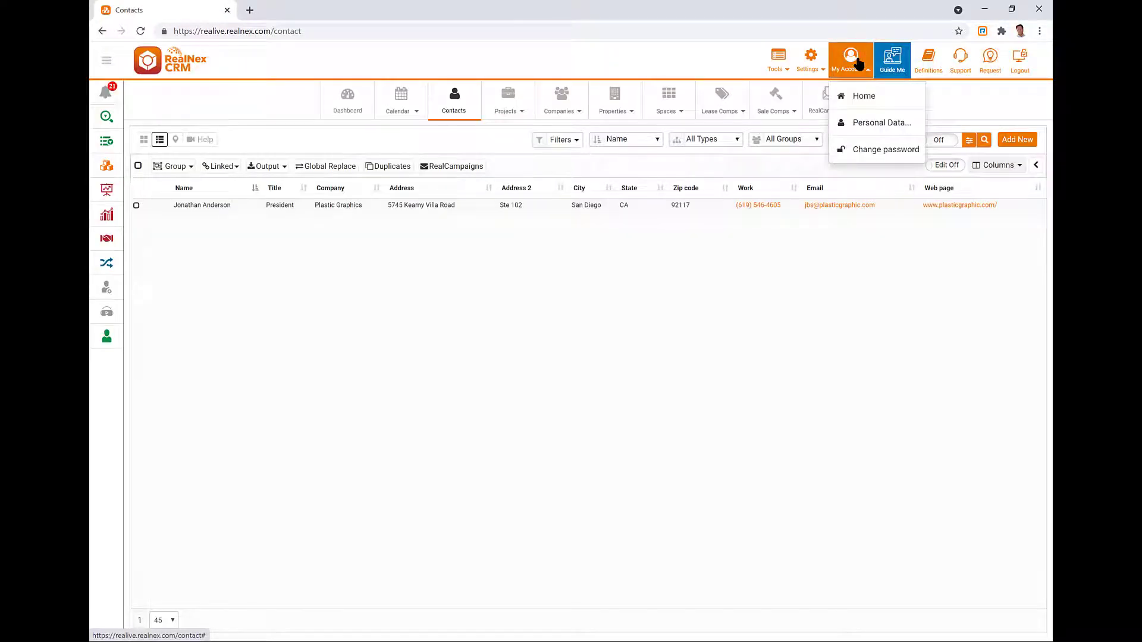
left_click(863, 125)
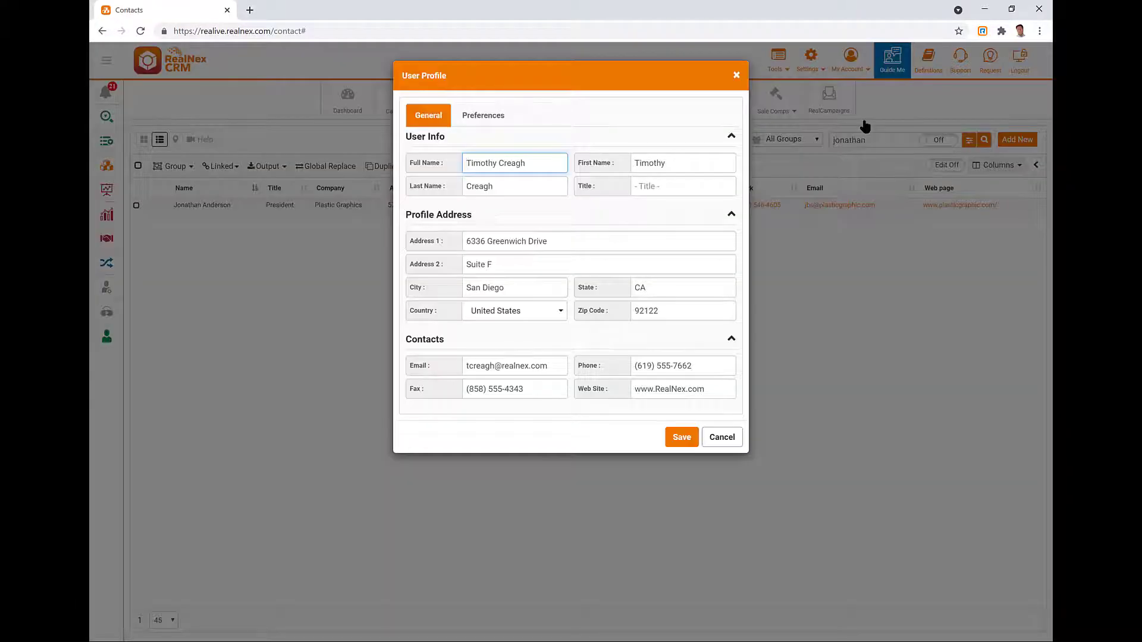
left_click(485, 115)
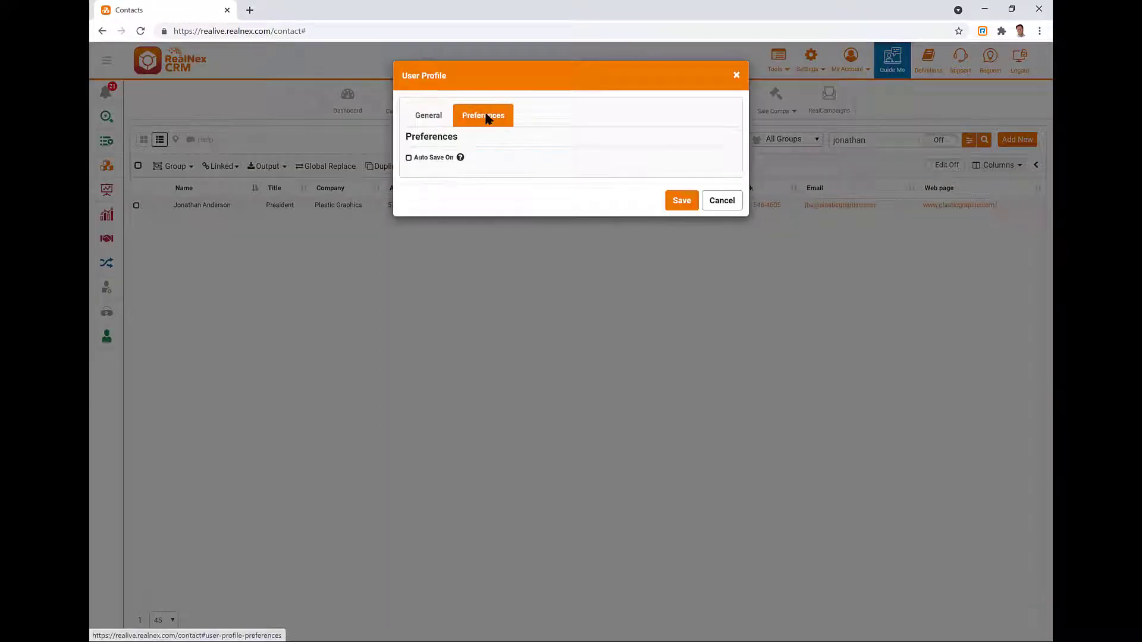
left_click(408, 158)
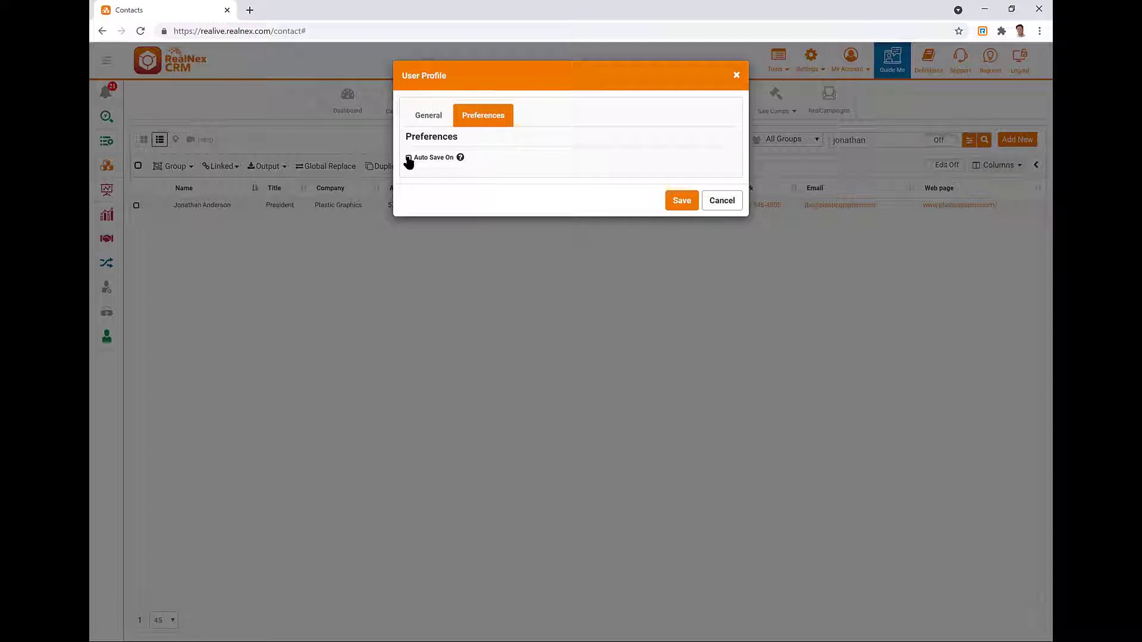
left_click(679, 201)
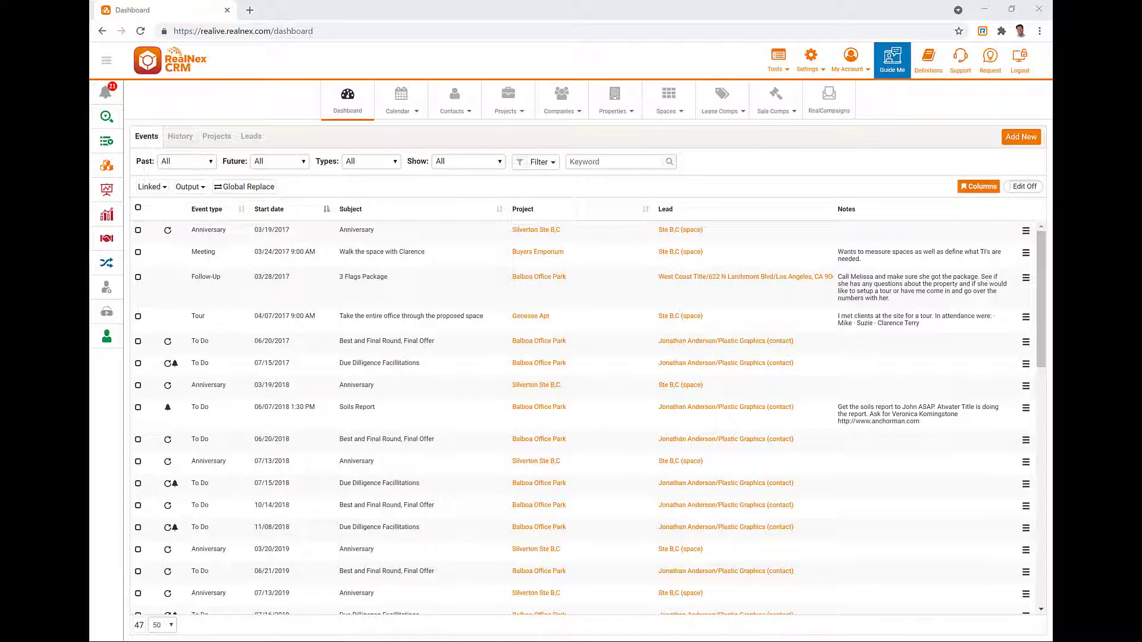
Use Global Replace on the first four dashboard events, setting the Record field to 3 Flags Plaza.
left_click(138, 230)
left_click(138, 252)
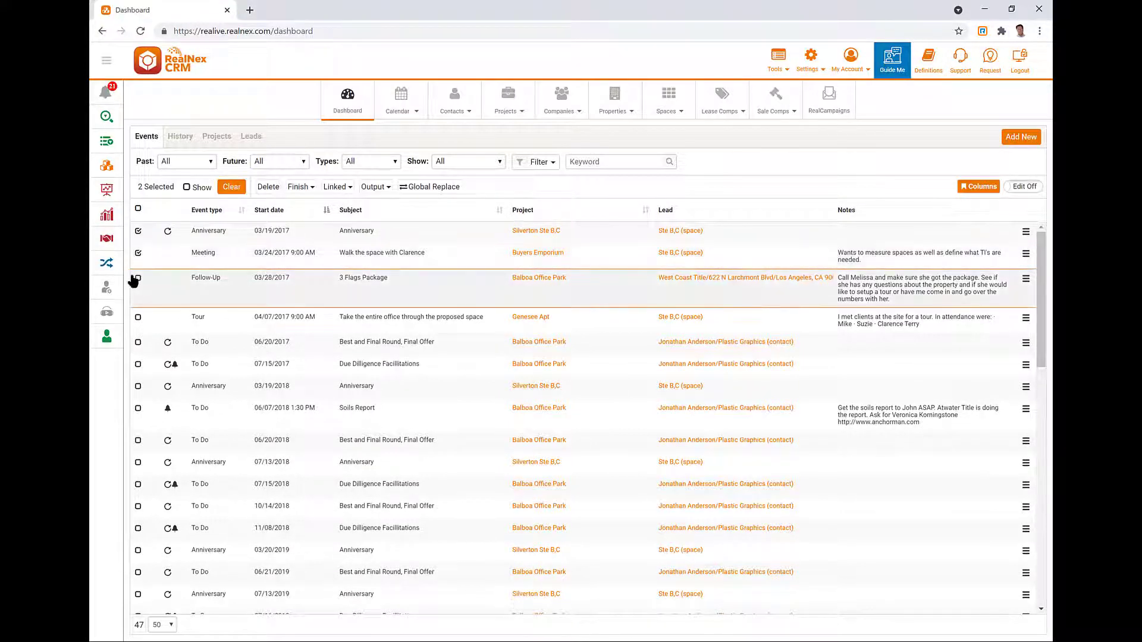
left_click(138, 277)
left_click(138, 317)
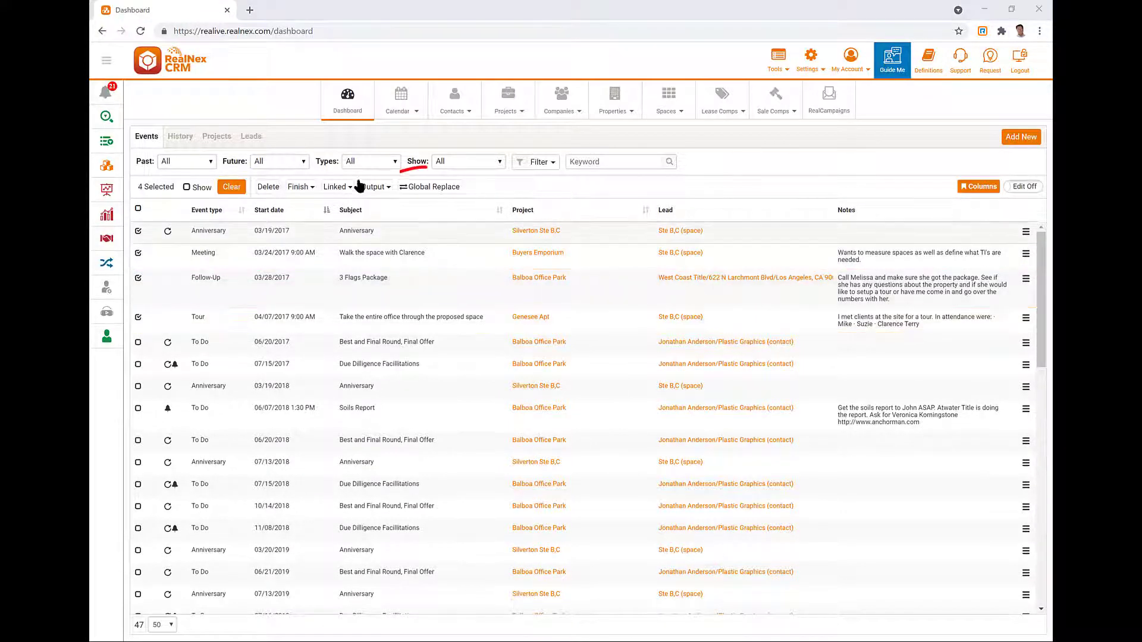
left_click(433, 188)
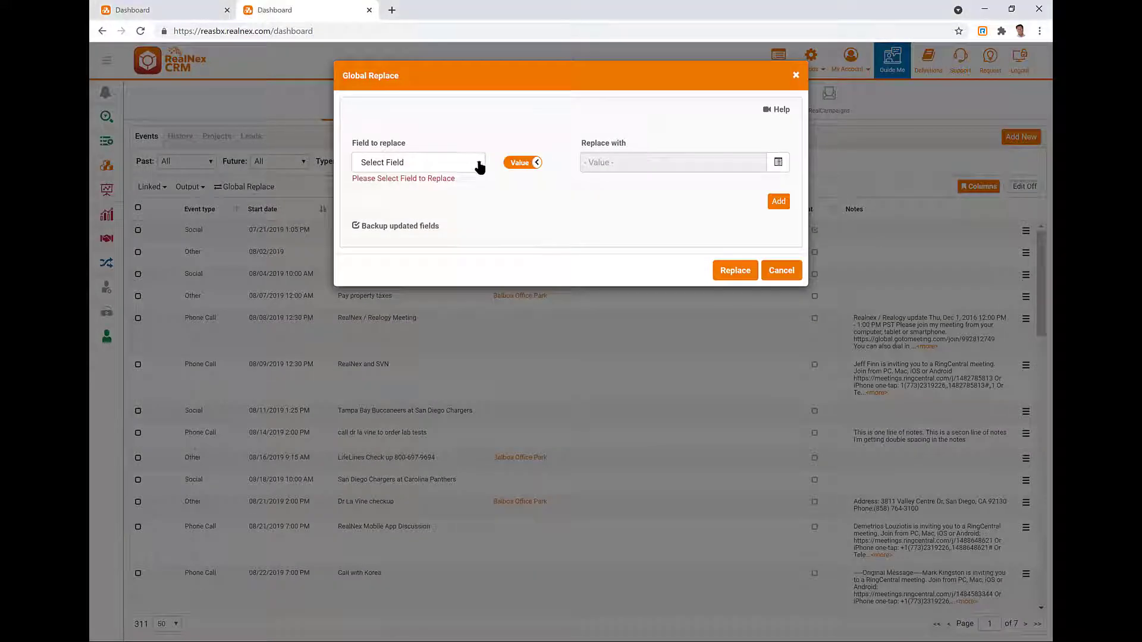
left_click(480, 162)
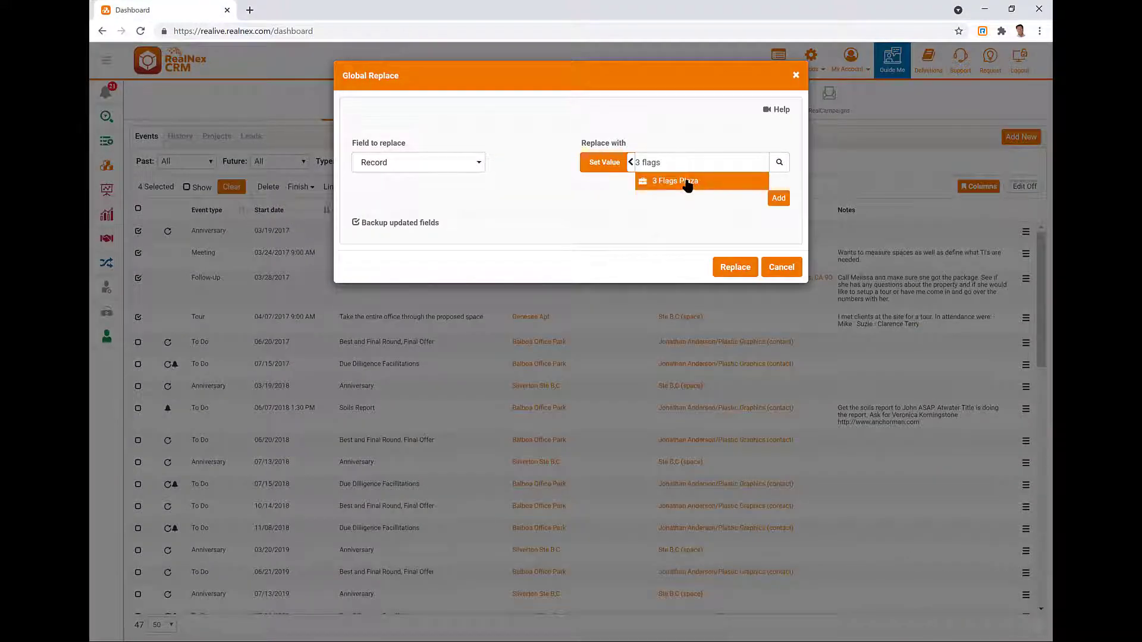
left_click(687, 185)
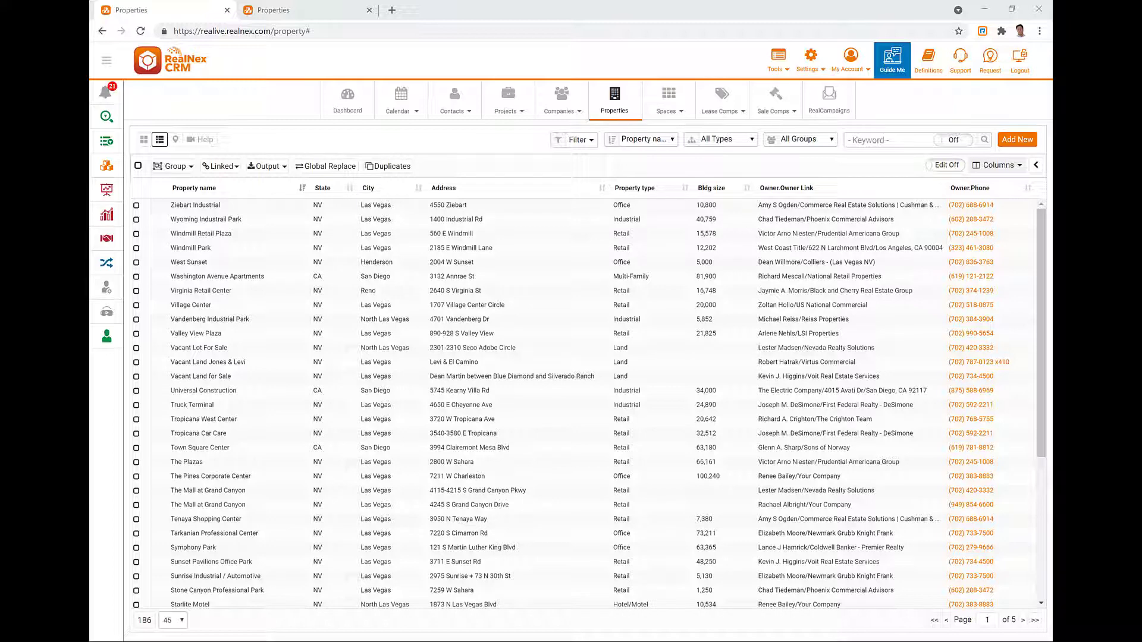
Sort the property list on three levels: by State, City and Address.
left_click(322, 188)
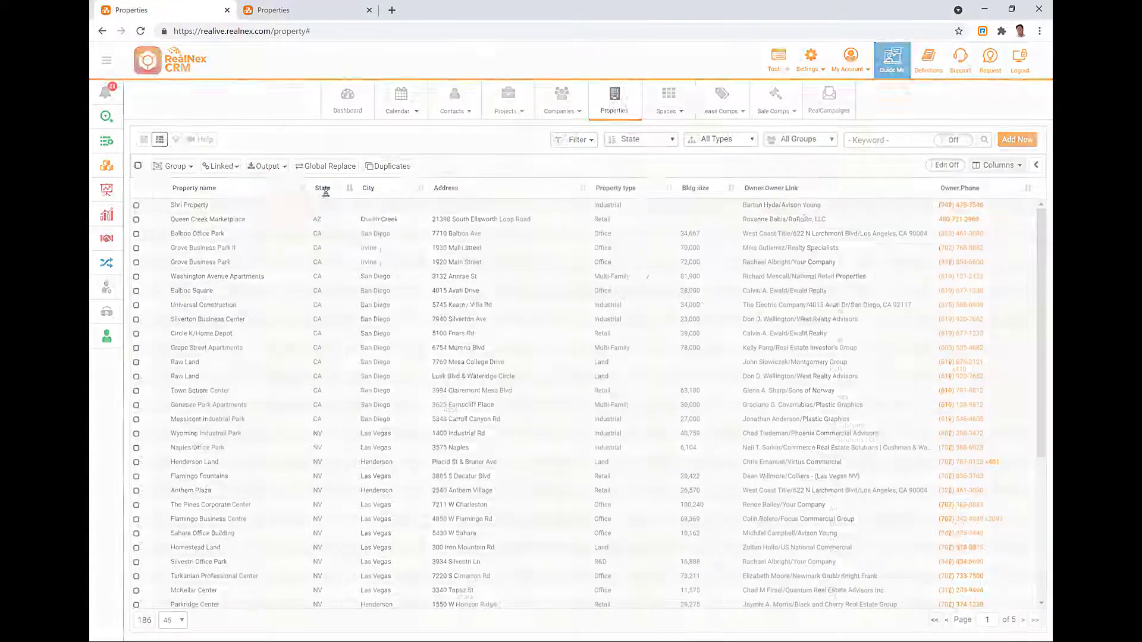
left_click(370, 189, "shift")
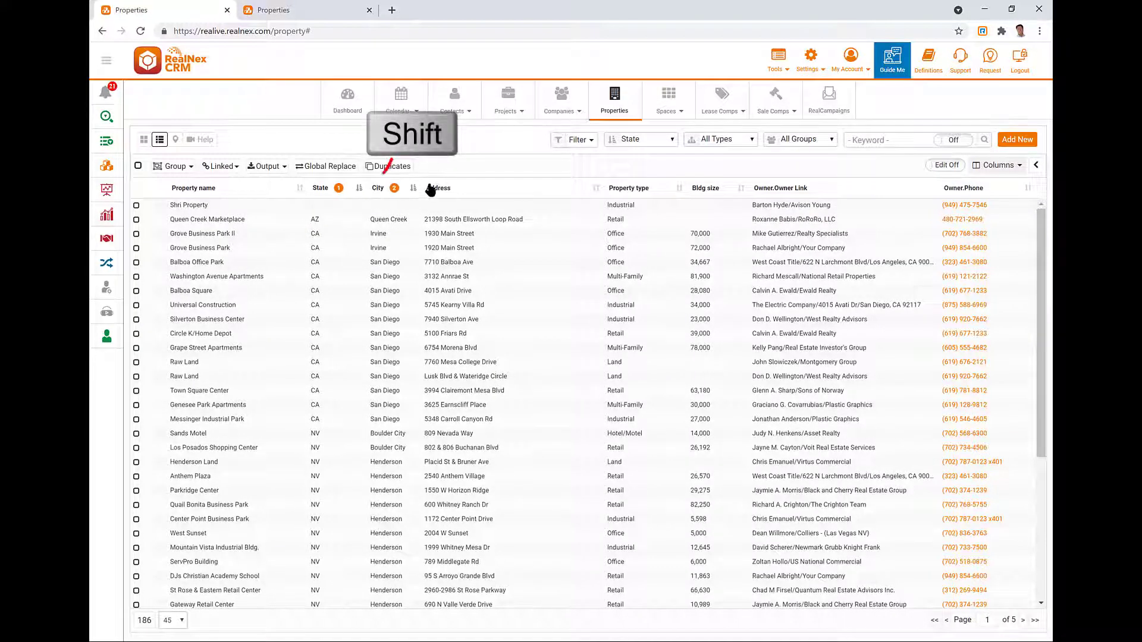
left_click(450, 189, "shift")
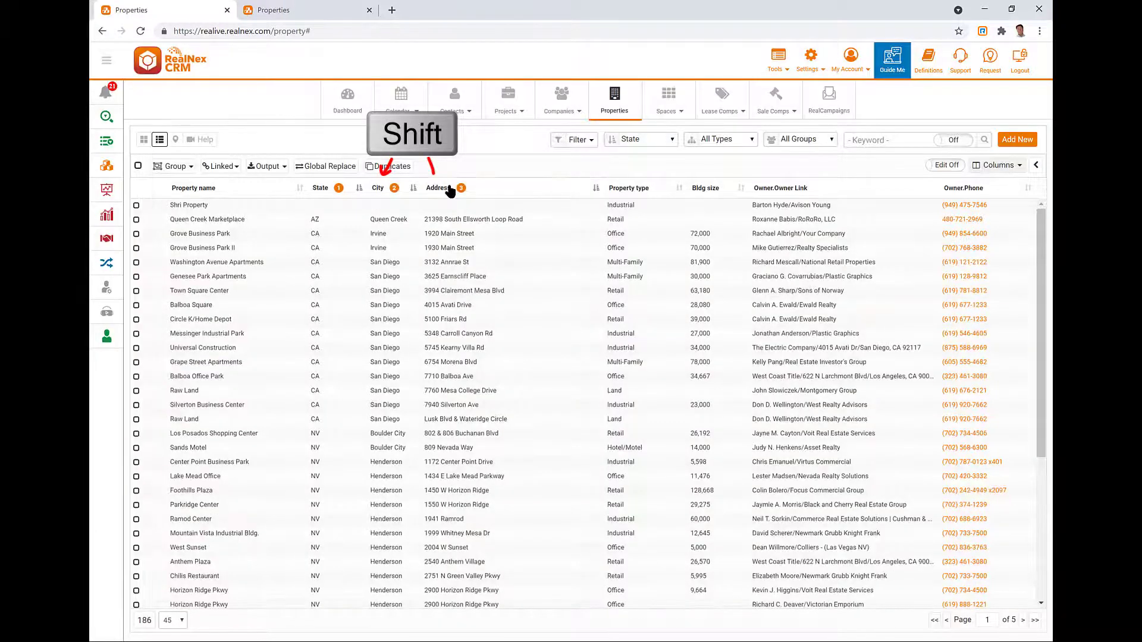
Sort the property list by property name and switch it to the saved Owner column view.
left_click(198, 189)
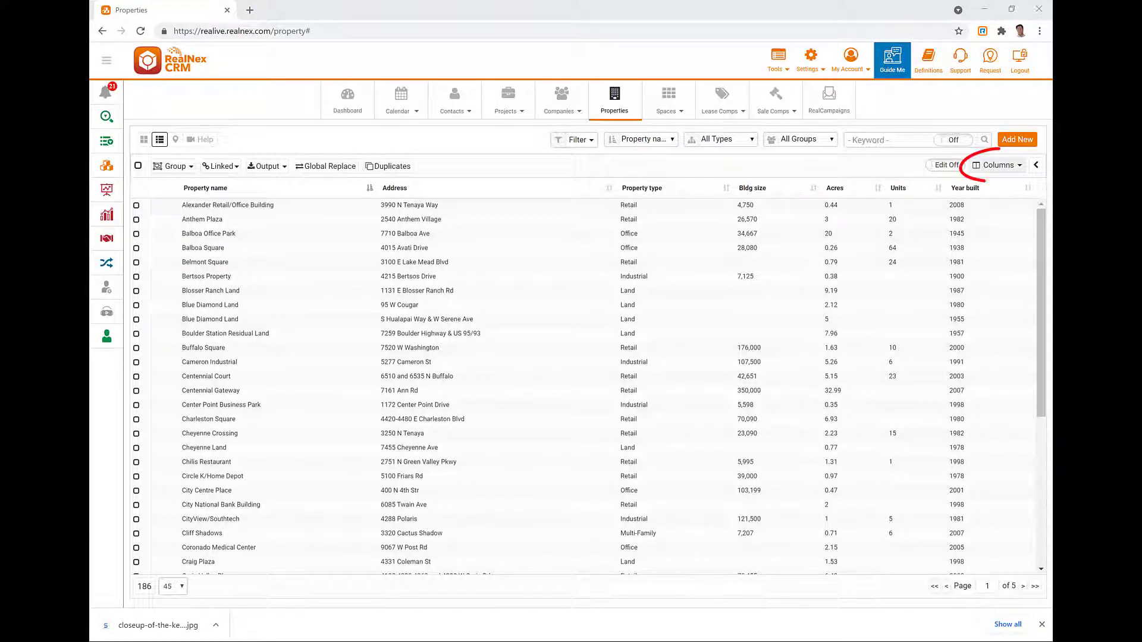
left_click(1019, 167)
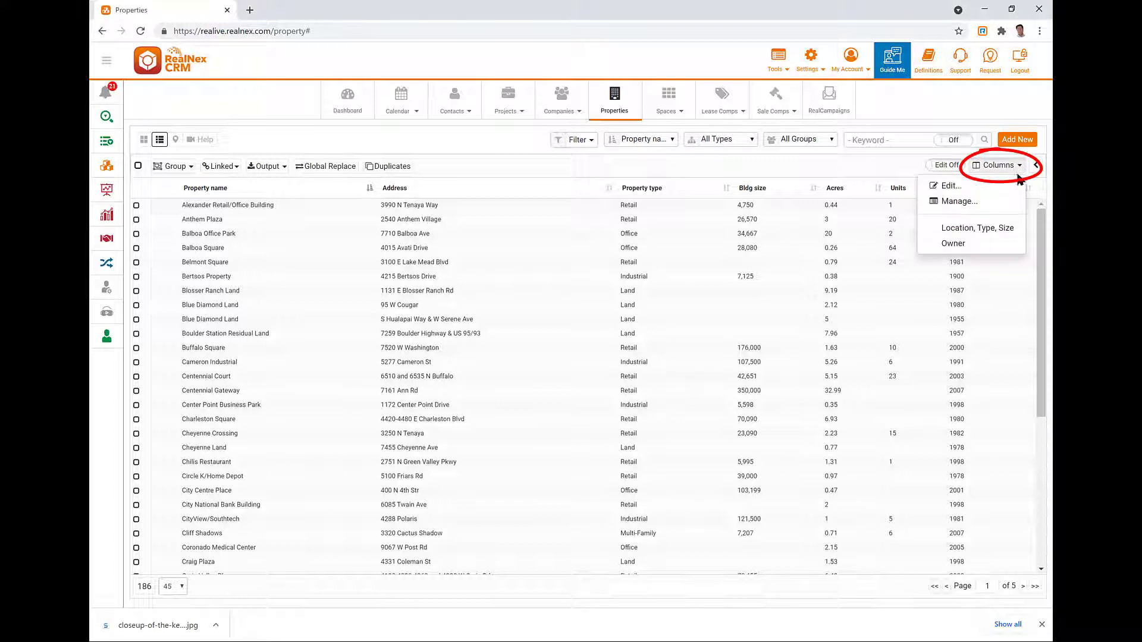
left_click(953, 243)
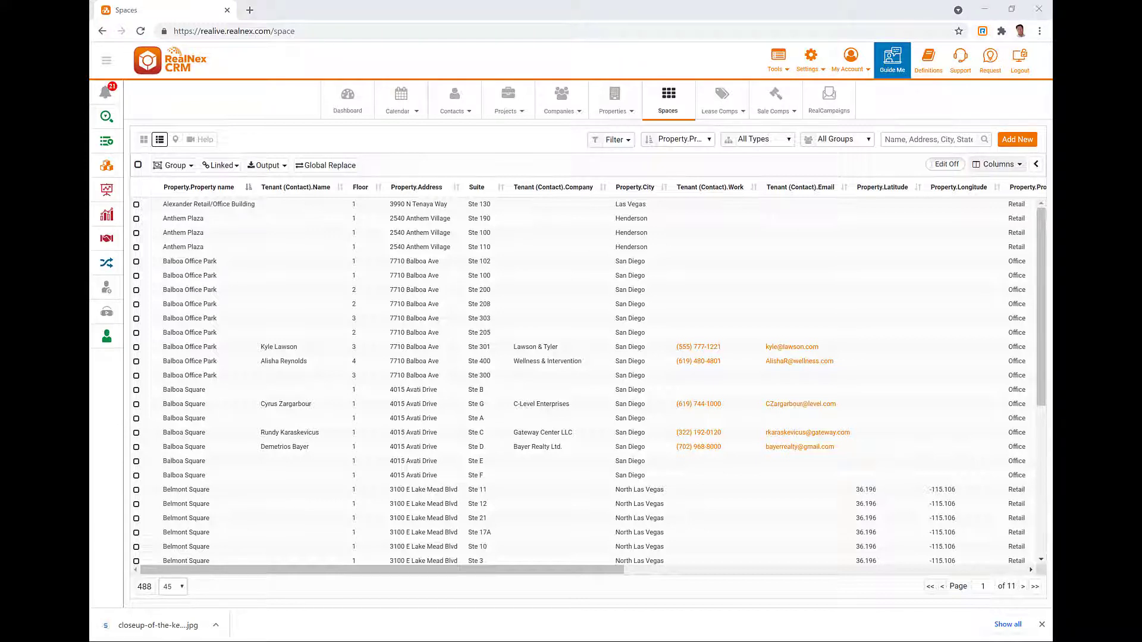
Filter the spaces list to records where the Vacant field is true.
left_click(614, 140)
left_click(617, 162)
left_click(218, 214)
type("vacan")
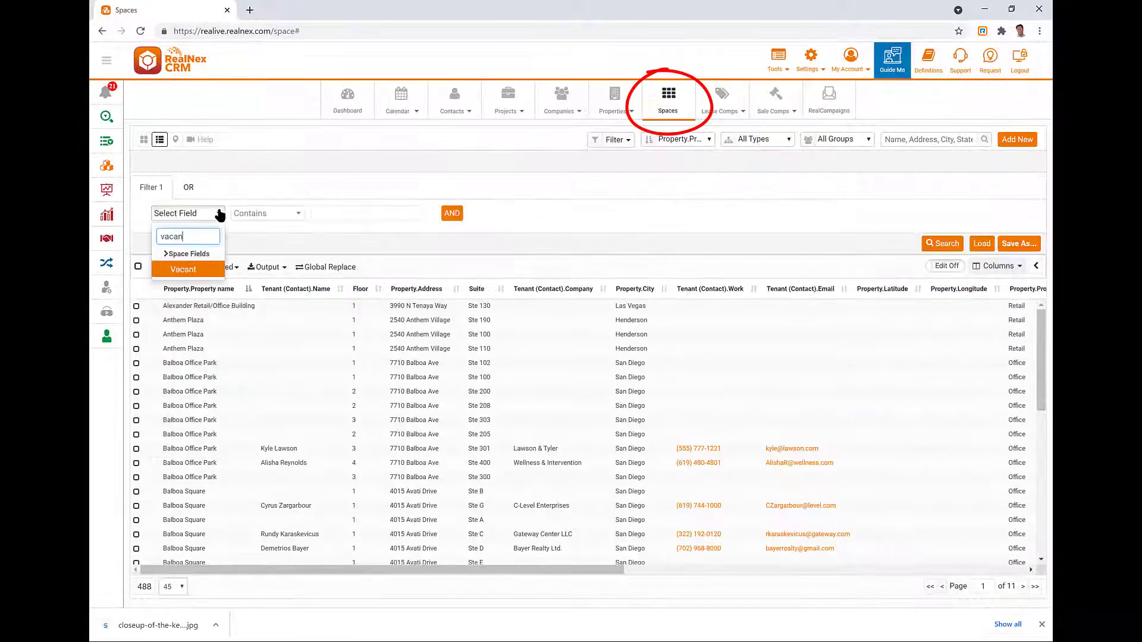
left_click(187, 269)
left_click(894, 246)
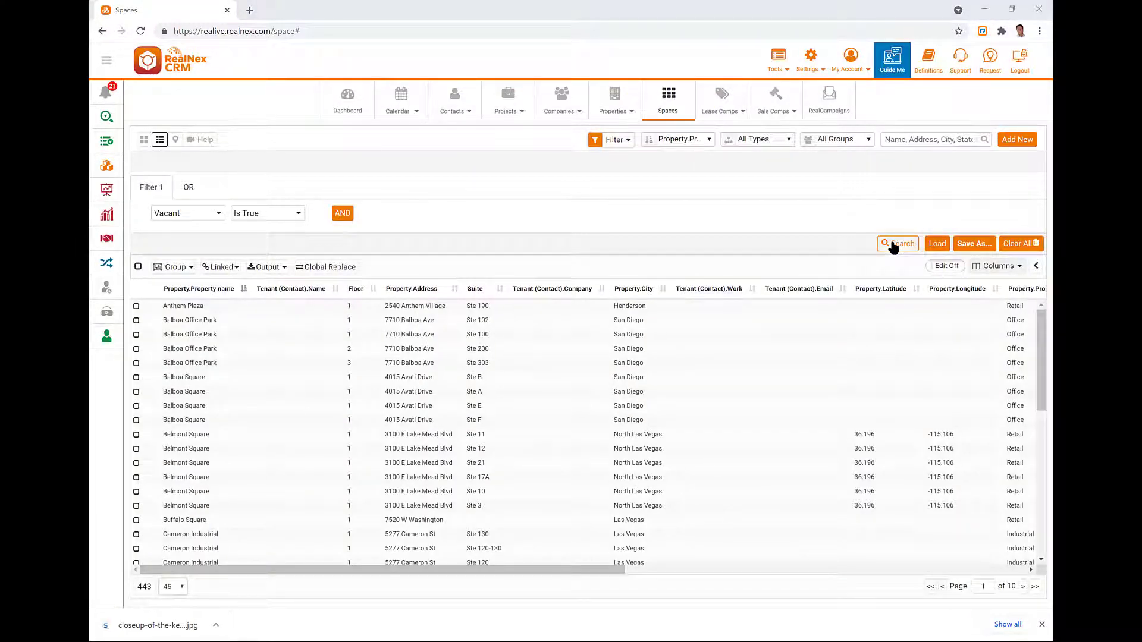
Edit the space columns' sort order: Sq ft descending first, Rent/SqFt ascending second, Lease exp ascending third.
left_click(1017, 266)
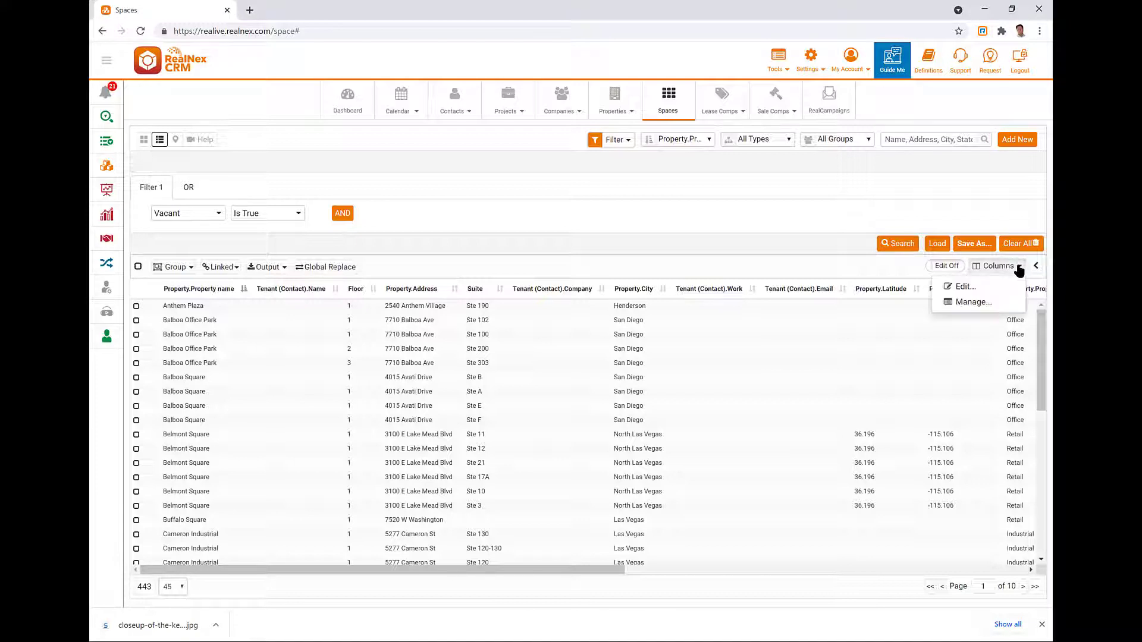
left_click(963, 287)
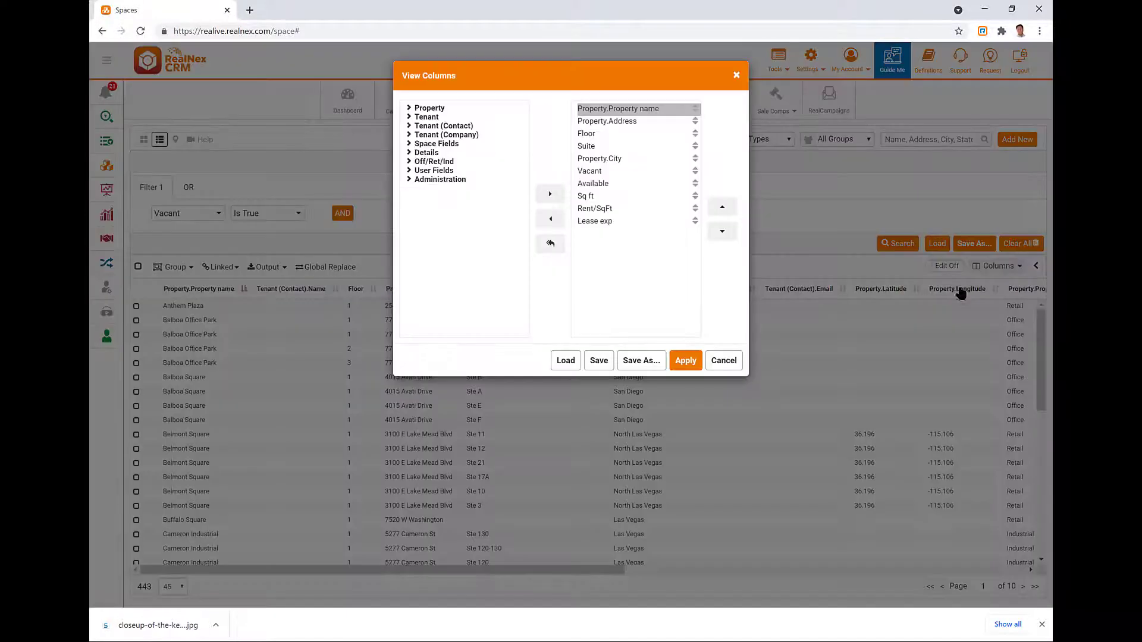
left_click(696, 197)
left_click(695, 208)
left_click(695, 221)
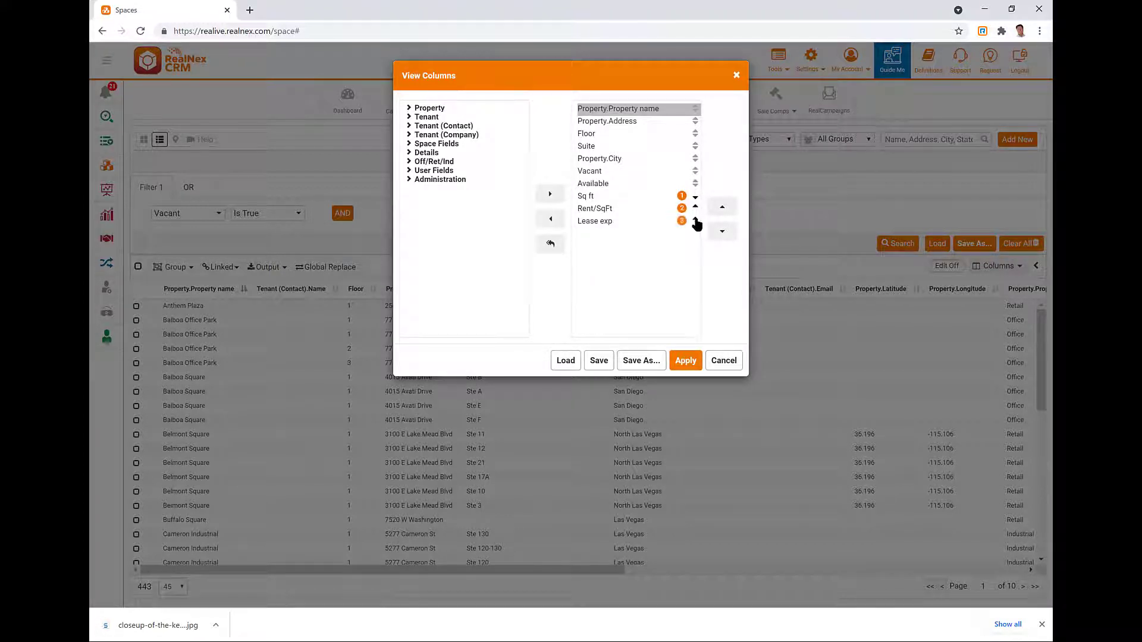
Save the column layout as "Vacant Spaces", adding it to the favorites list and attaching the current filter.
left_click(646, 362)
left_click(484, 138)
type("Vacant Spaces")
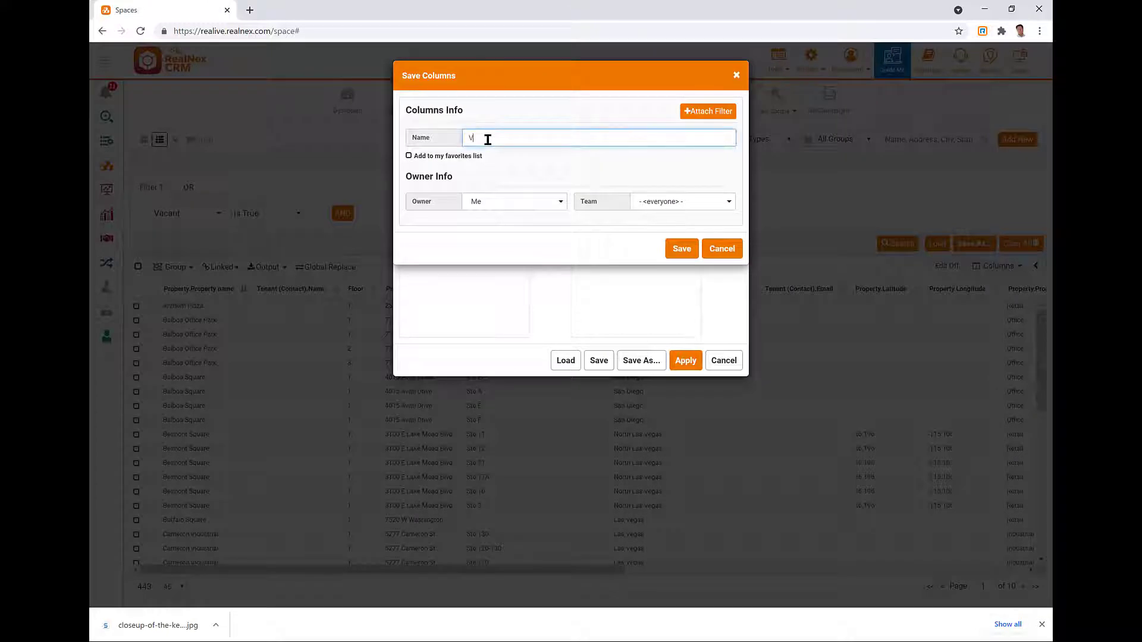
left_click(409, 156)
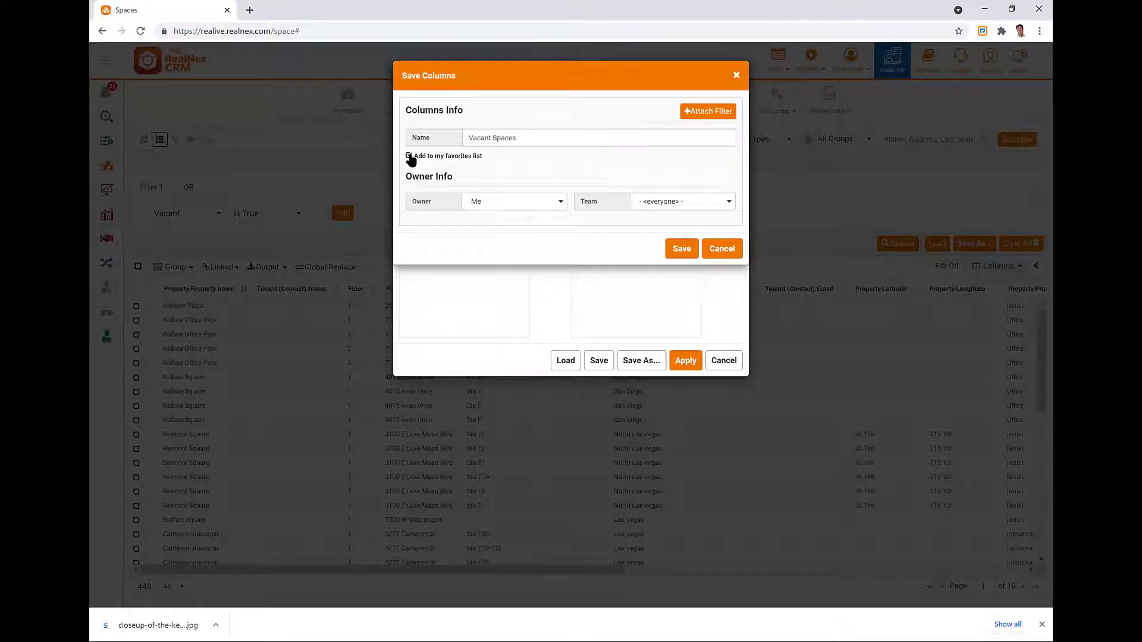
left_click(716, 113)
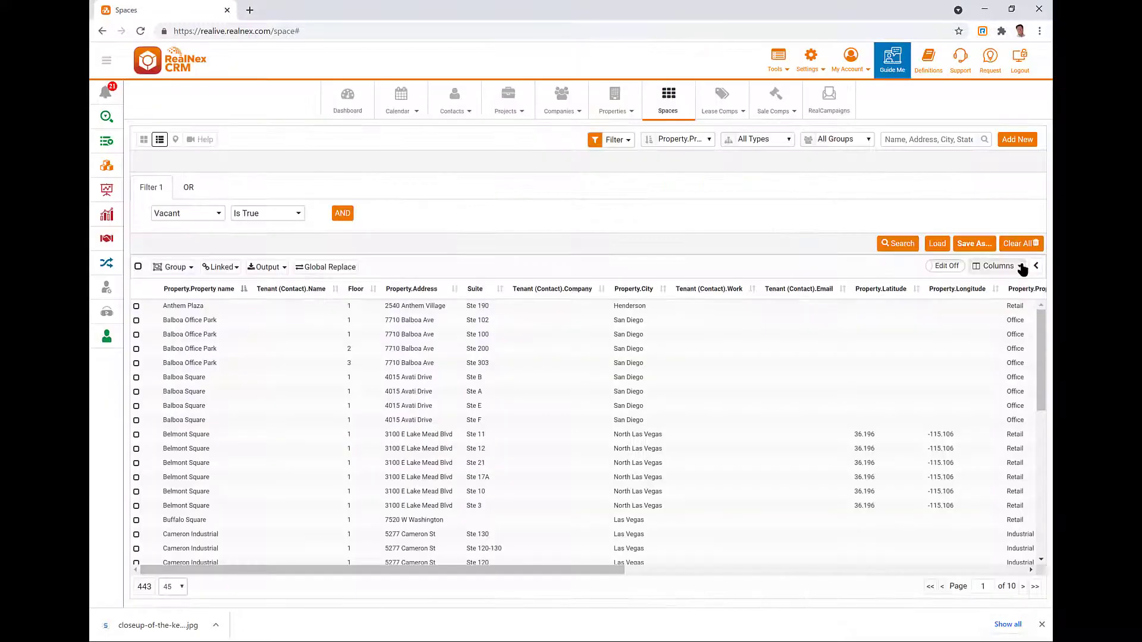
Apply the Vacant Spaces column view to the spaces list and clear all filters.
left_click(1022, 268)
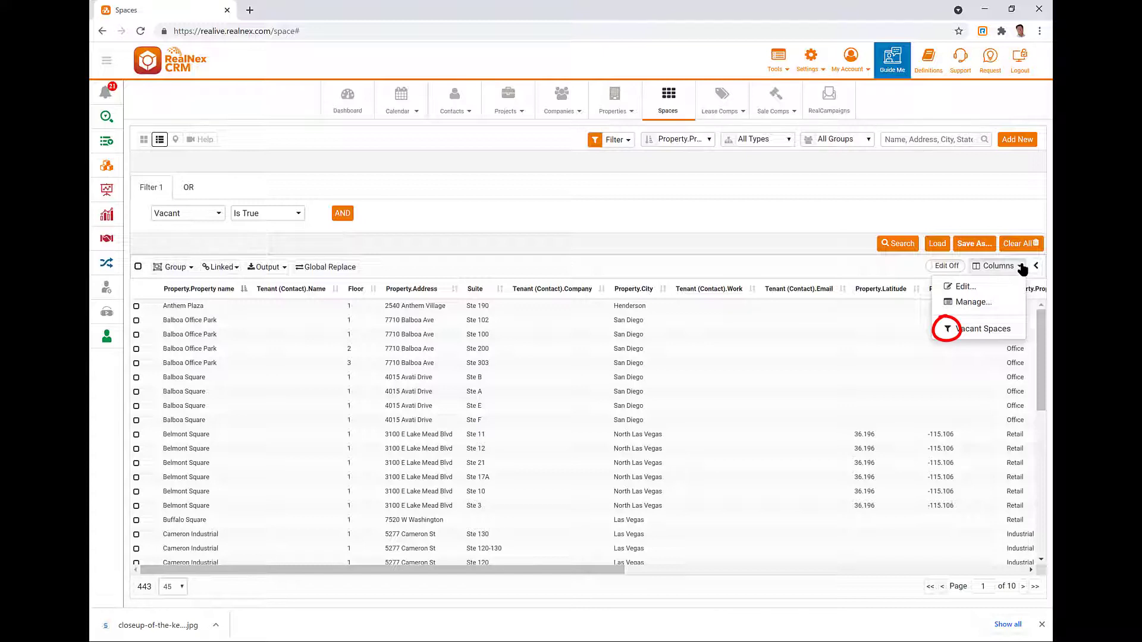
left_click(982, 329)
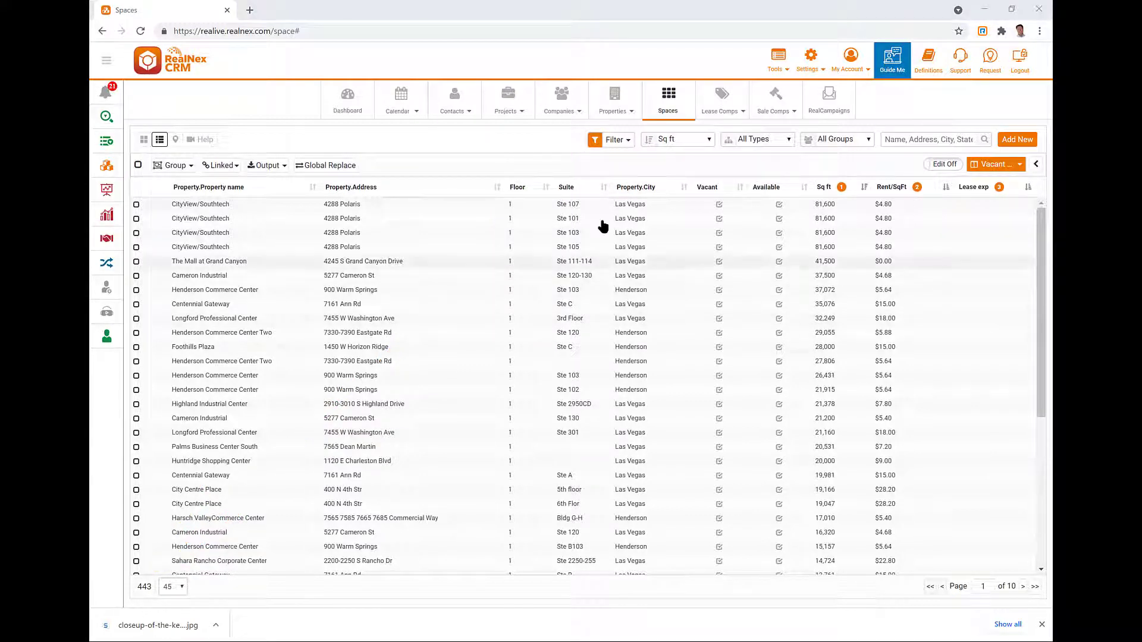
left_click(616, 140)
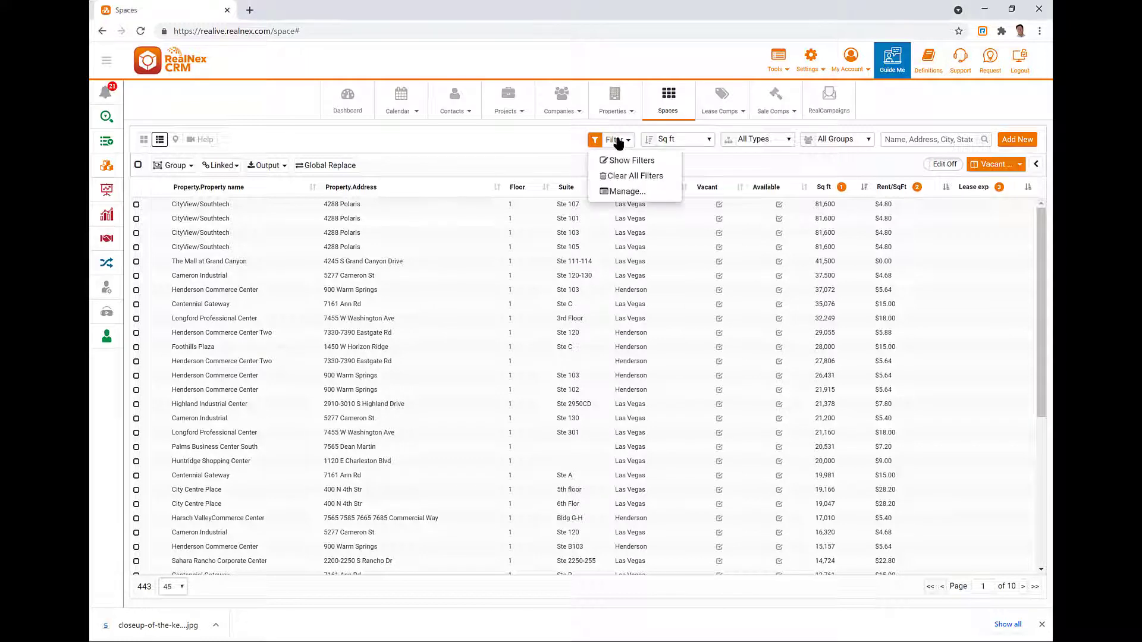
left_click(616, 177)
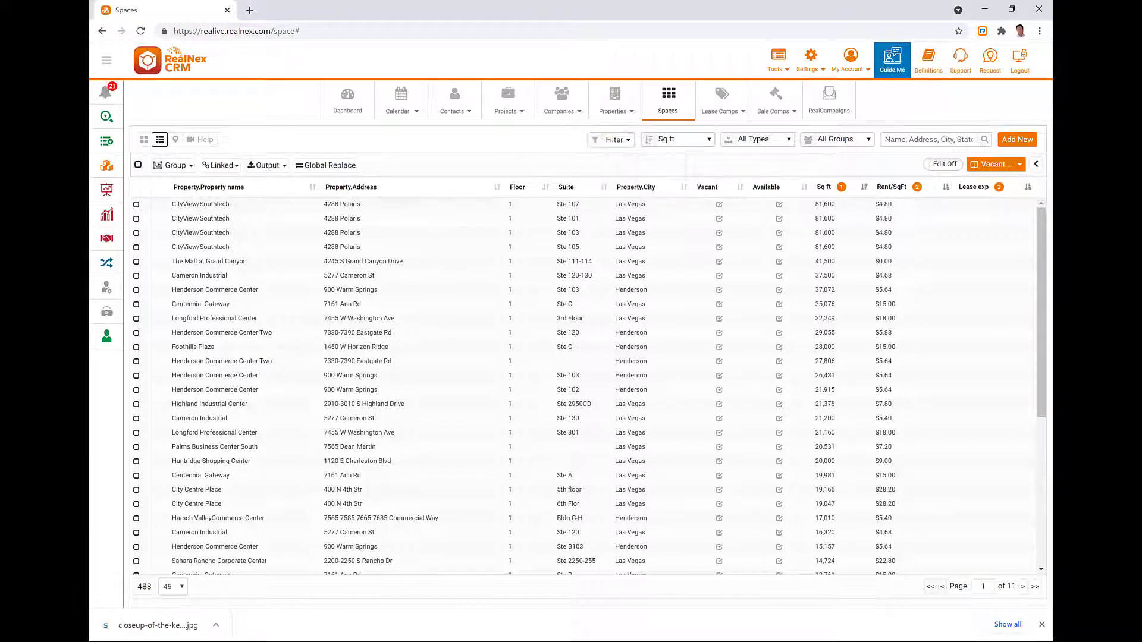
Edit the saved Vacant Spaces column view through column management and save it without an attached filter.
left_click(1019, 165)
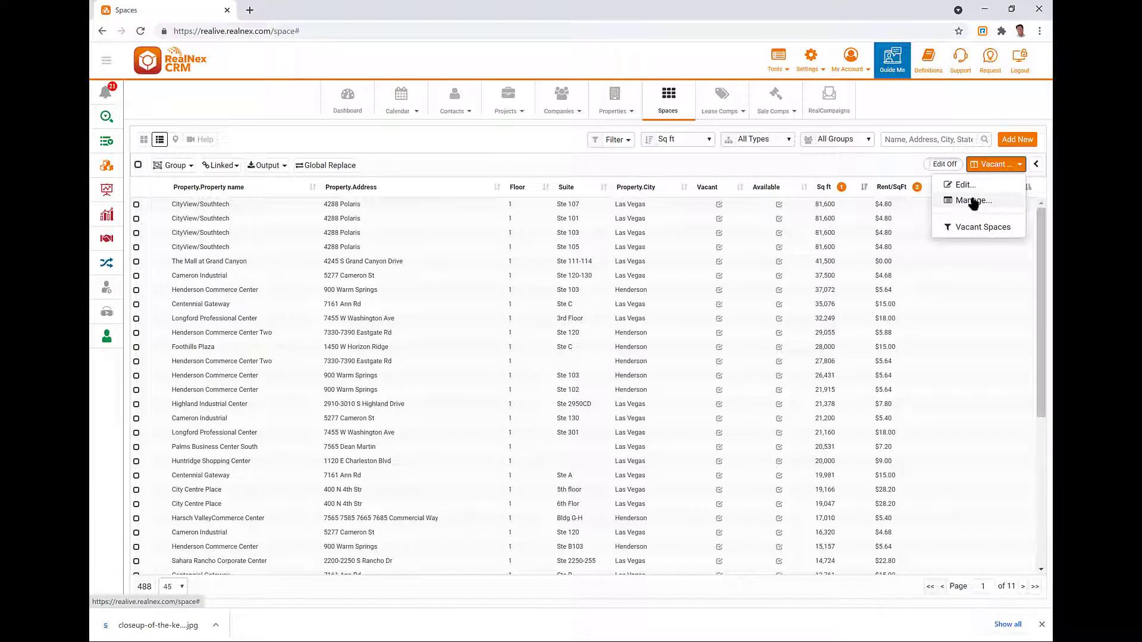
left_click(972, 201)
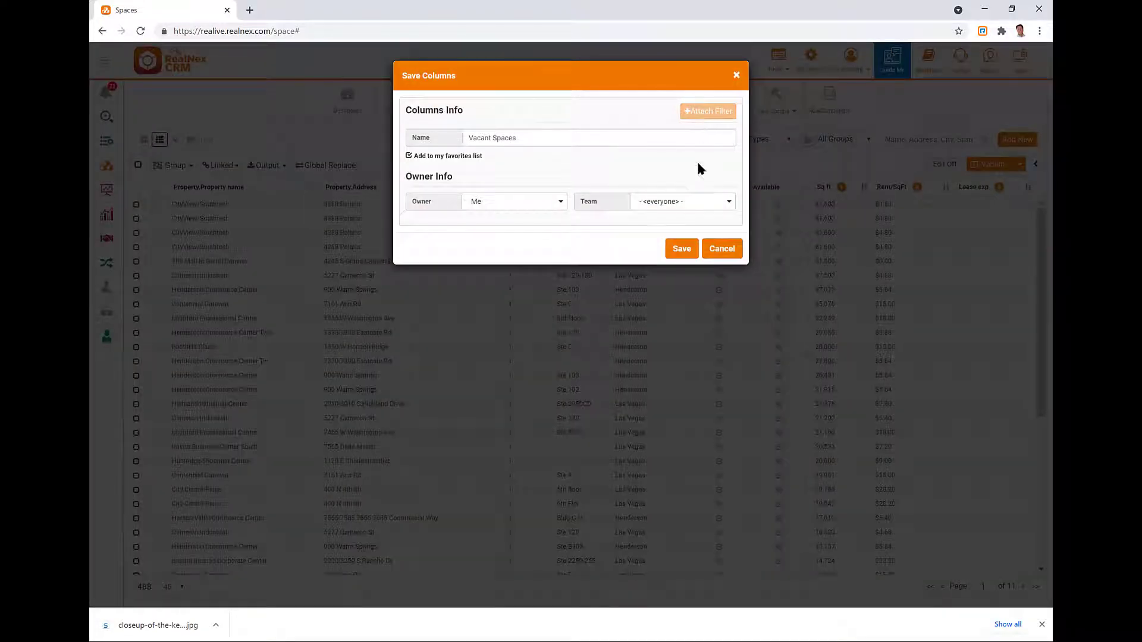
left_click(683, 250)
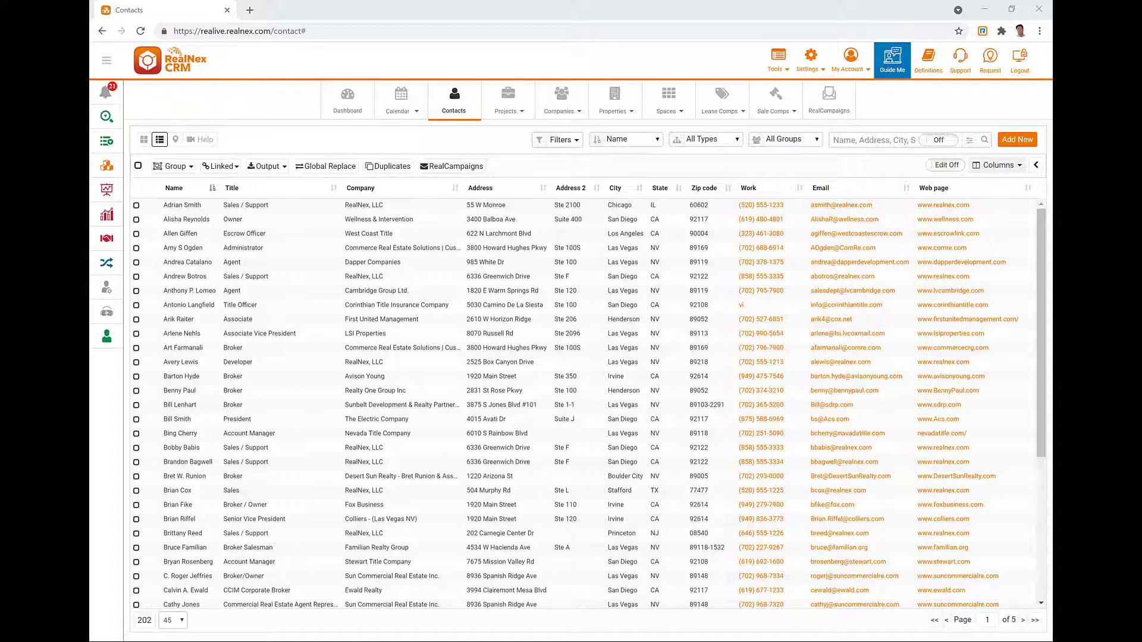
Select contacts across pages: the first two on page 1, two on page 2, and all contacts on the last page.
left_click(136, 206)
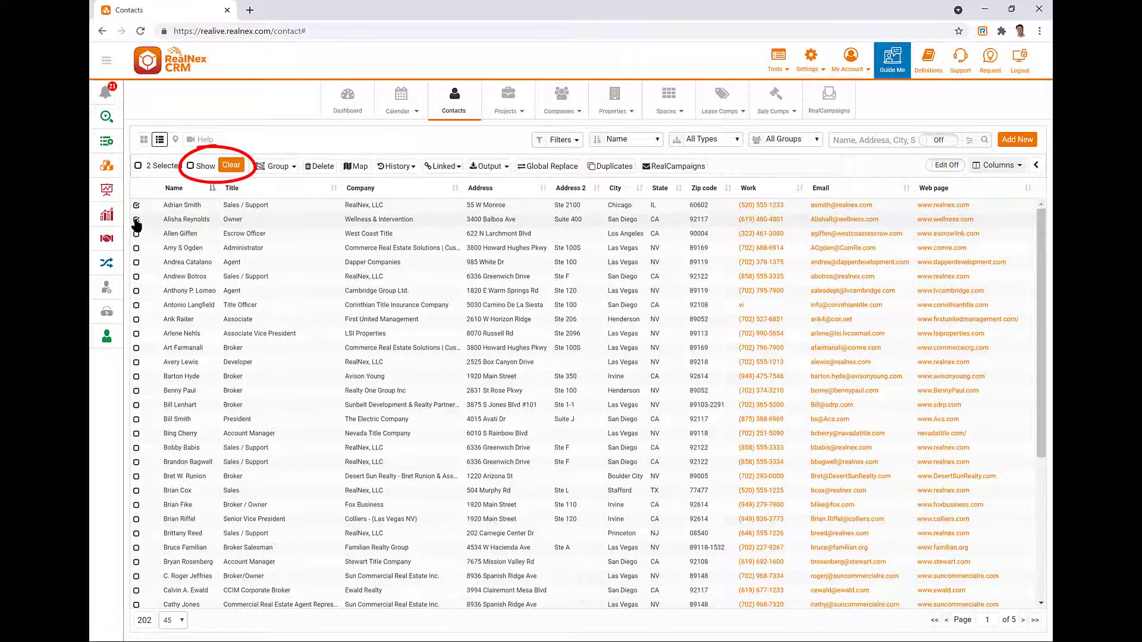
left_click(1023, 620)
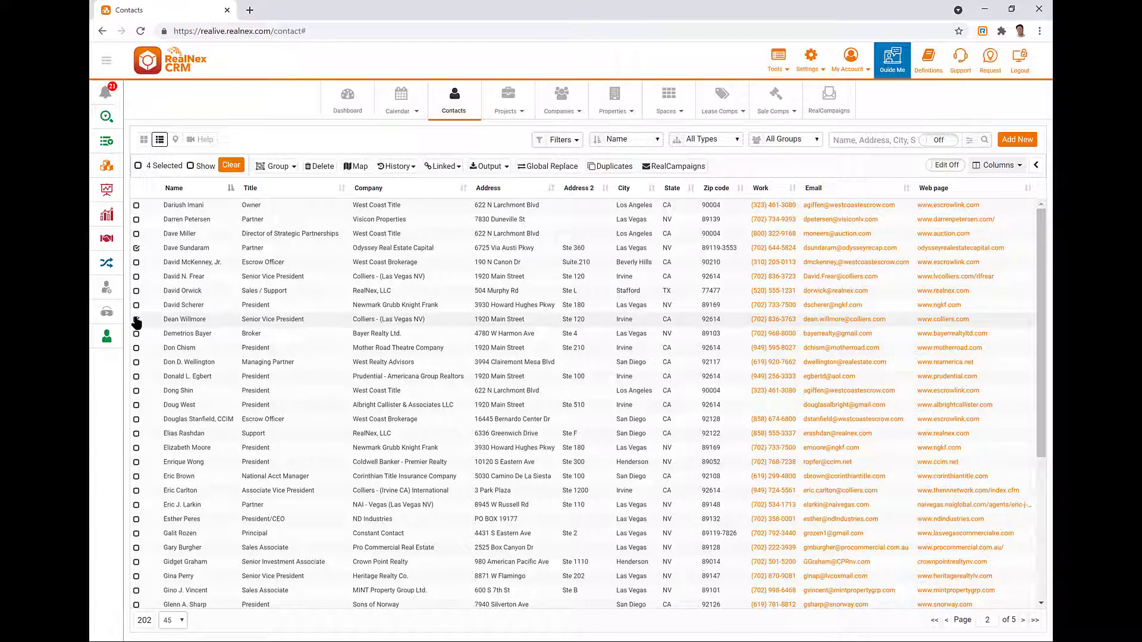
left_click(1036, 620)
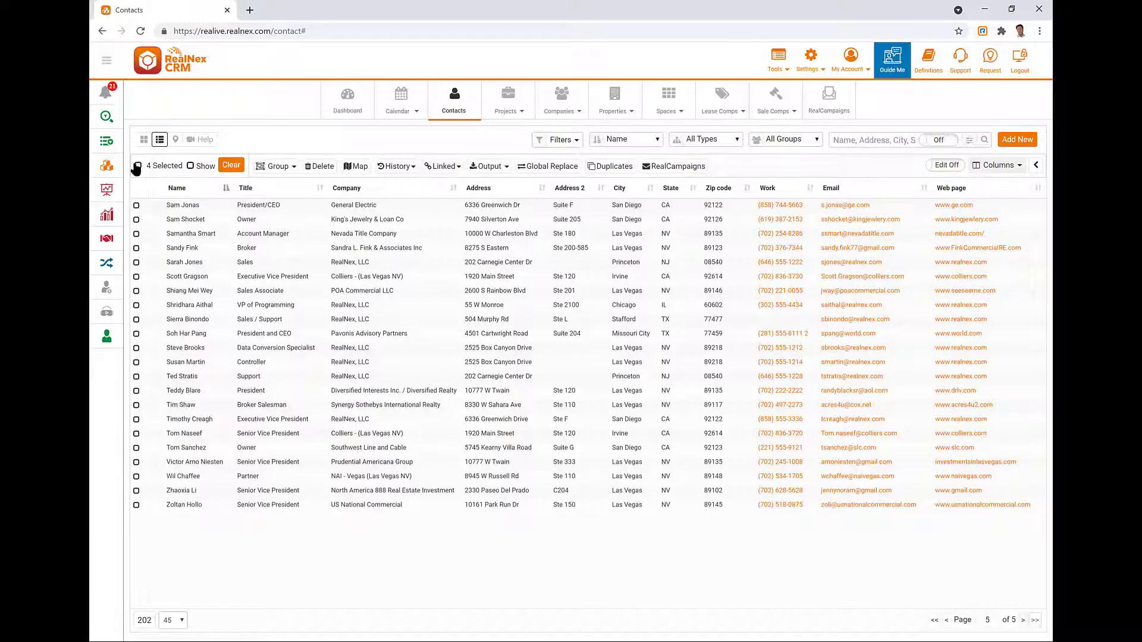
left_click(137, 166)
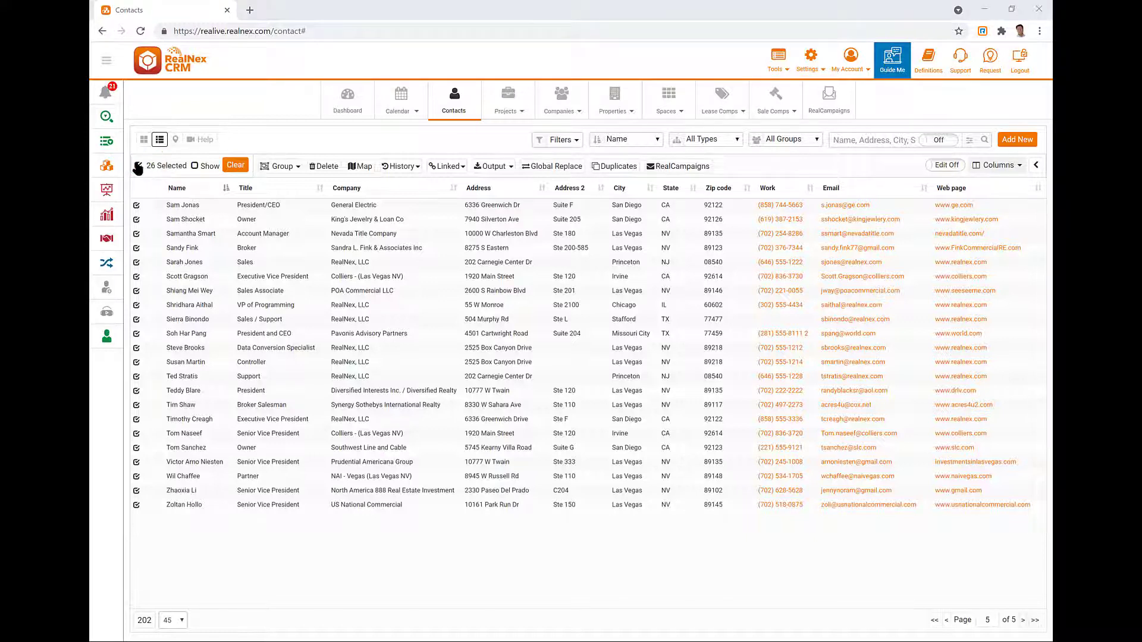
Deselect all contacts on the last page, then select only the tenth, eleventh and twelfth contacts there.
left_click(138, 166)
left_click(136, 333)
left_click(136, 348)
left_click(136, 362)
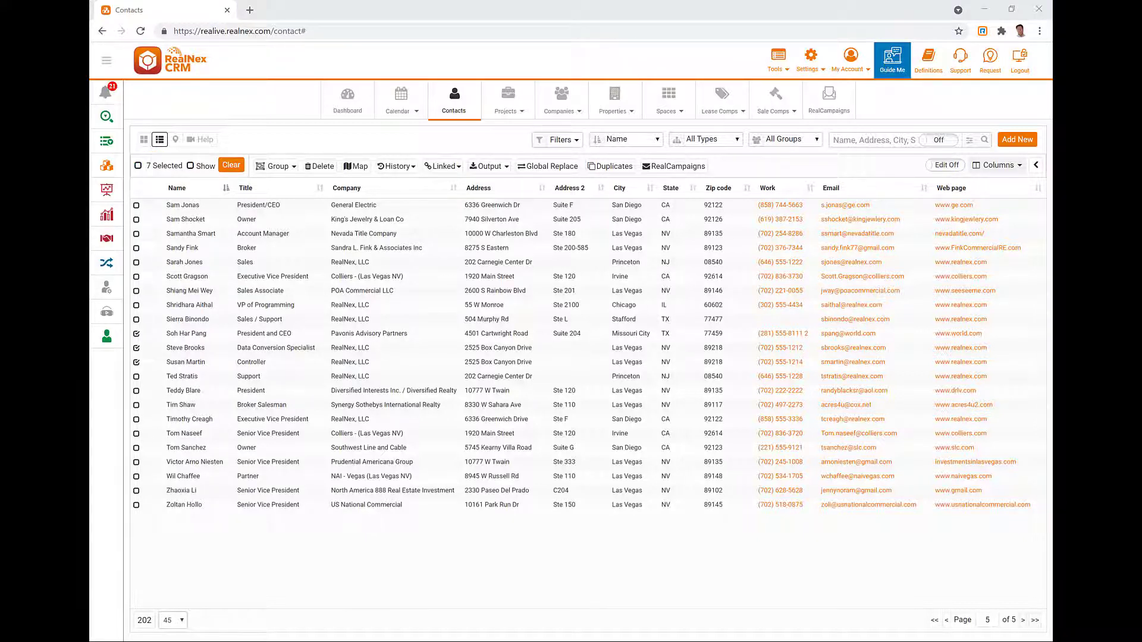
Show only the selected contacts, restore the full list, and check the kept selections on page 2 and the last page.
left_click(191, 167)
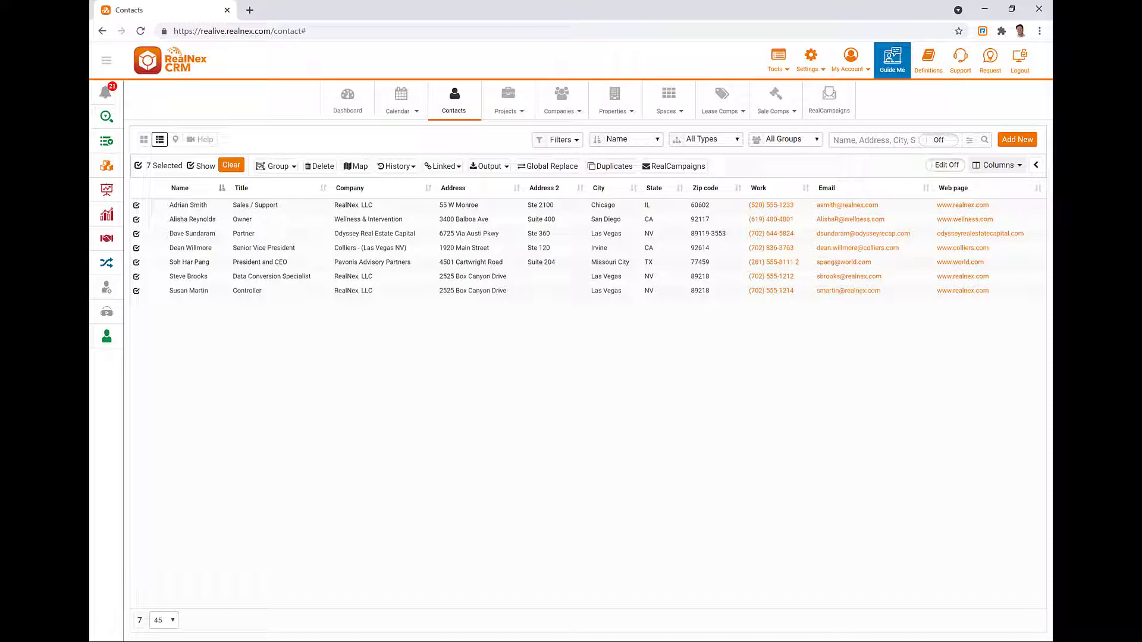
left_click(190, 167)
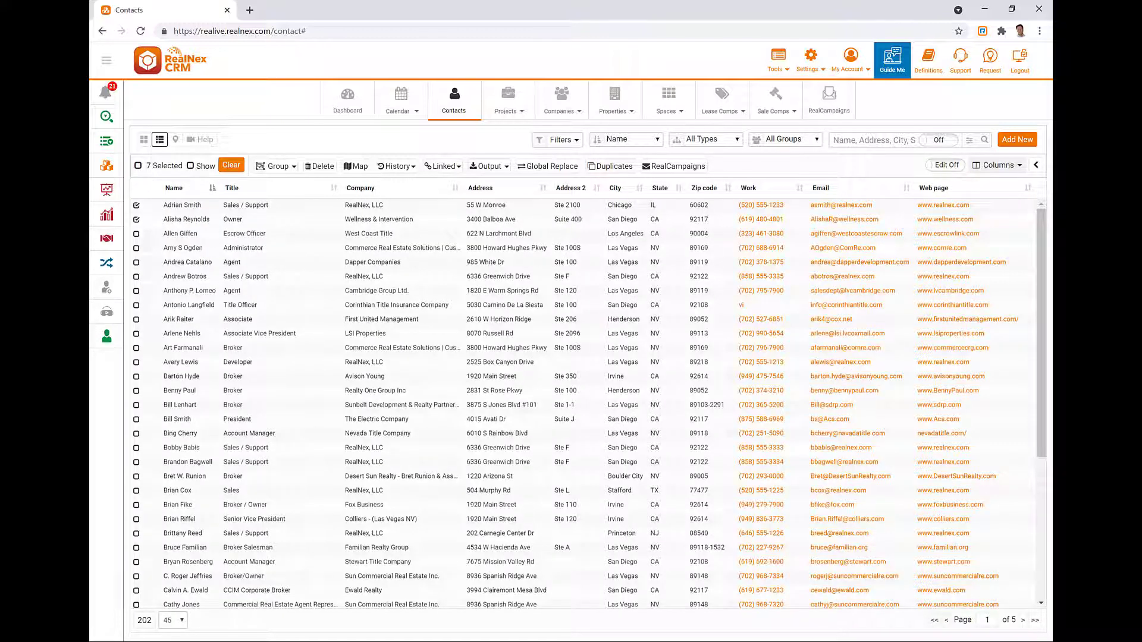
left_click(1023, 620)
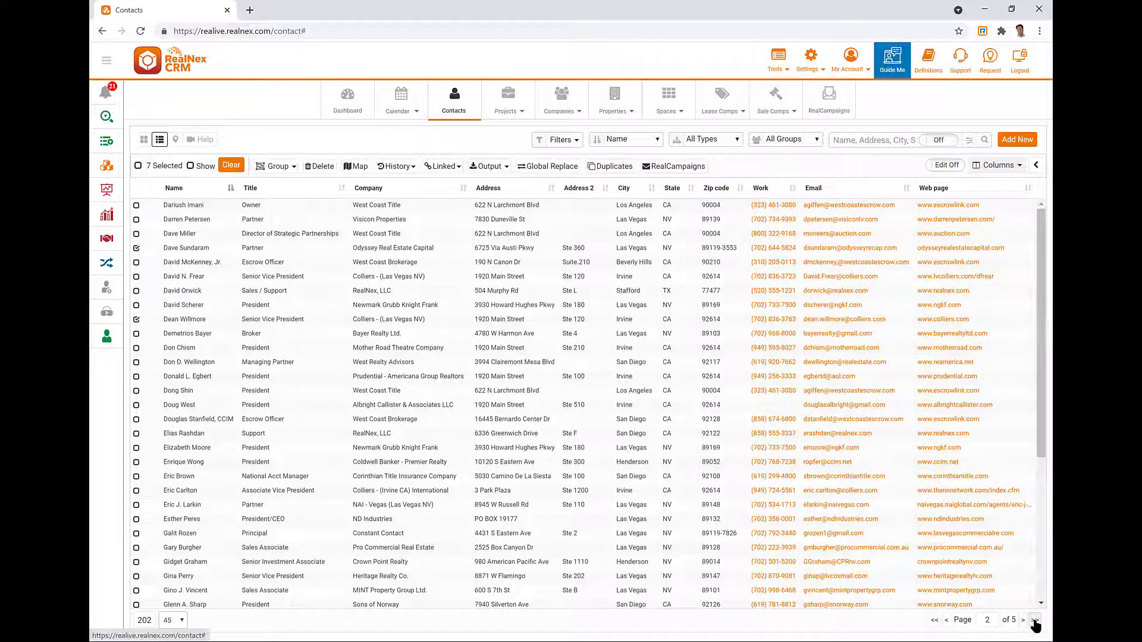
left_click(1035, 621)
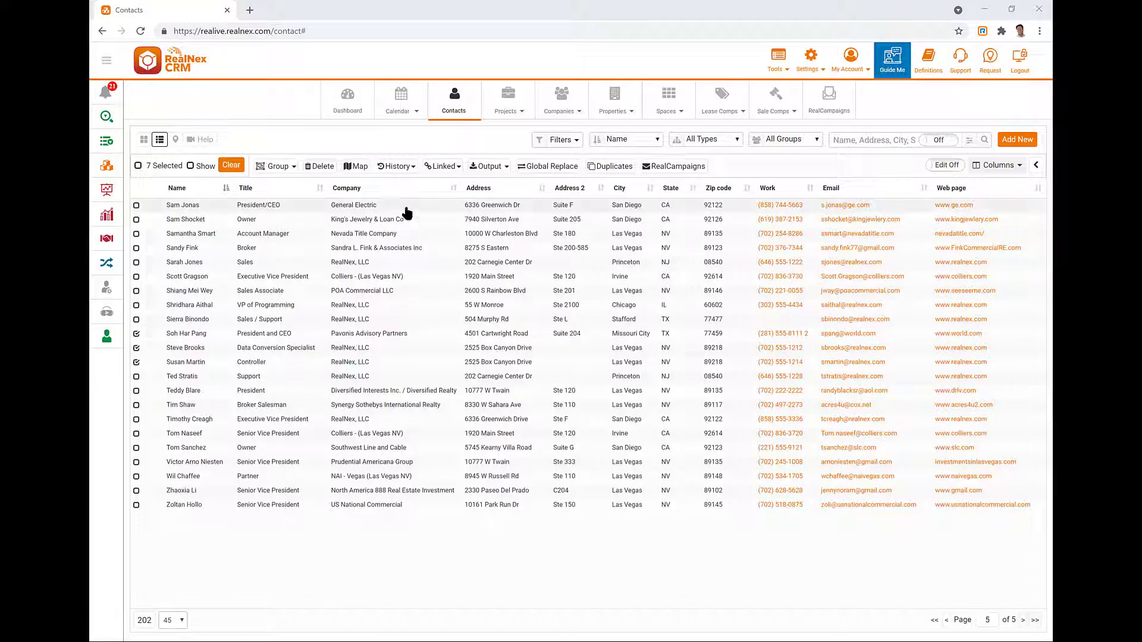
Filter the contacts list to records where Investor Is True.
left_click(552, 143)
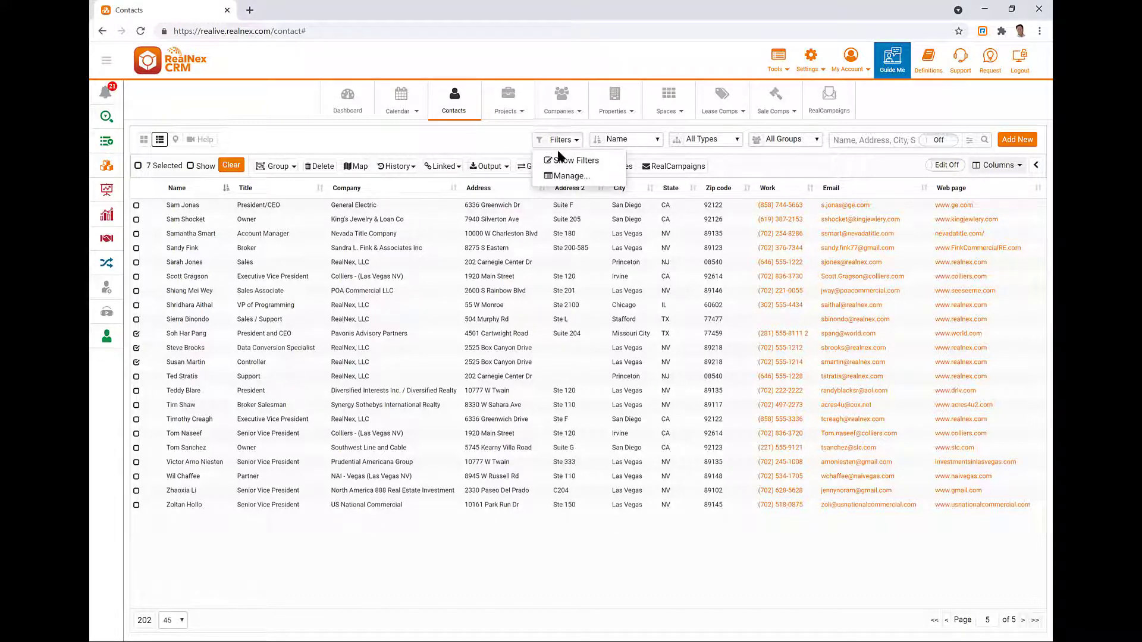
left_click(554, 161)
left_click(185, 371)
Add the fourth, fifth and fifteenth contacts of the filtered list to the selection, then clear the entire selection.
left_click(136, 349)
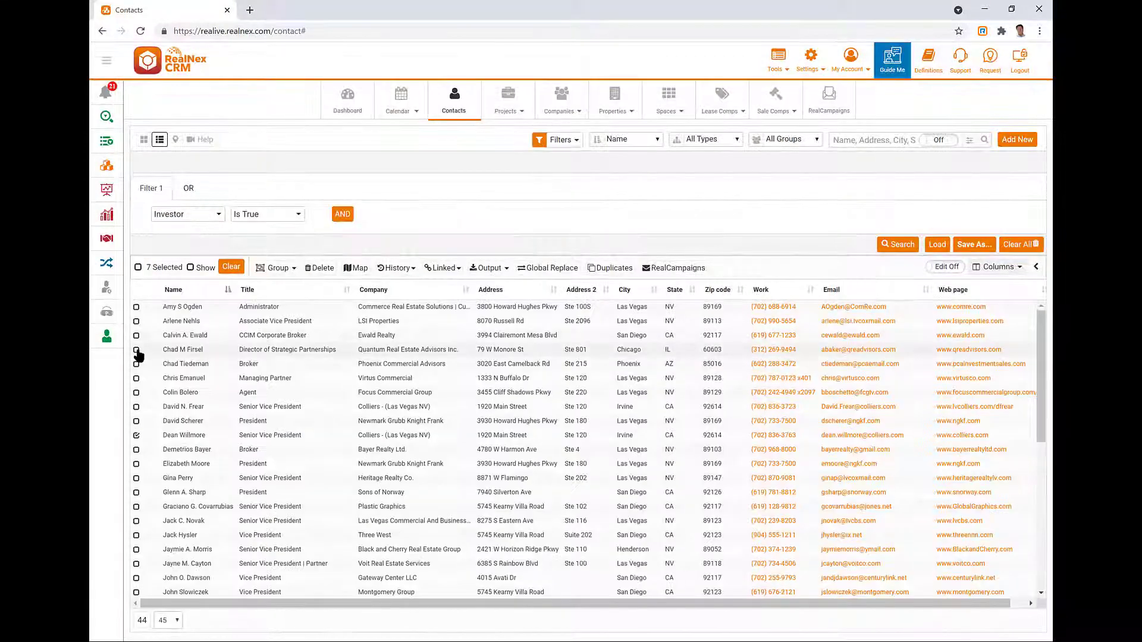
left_click(137, 365)
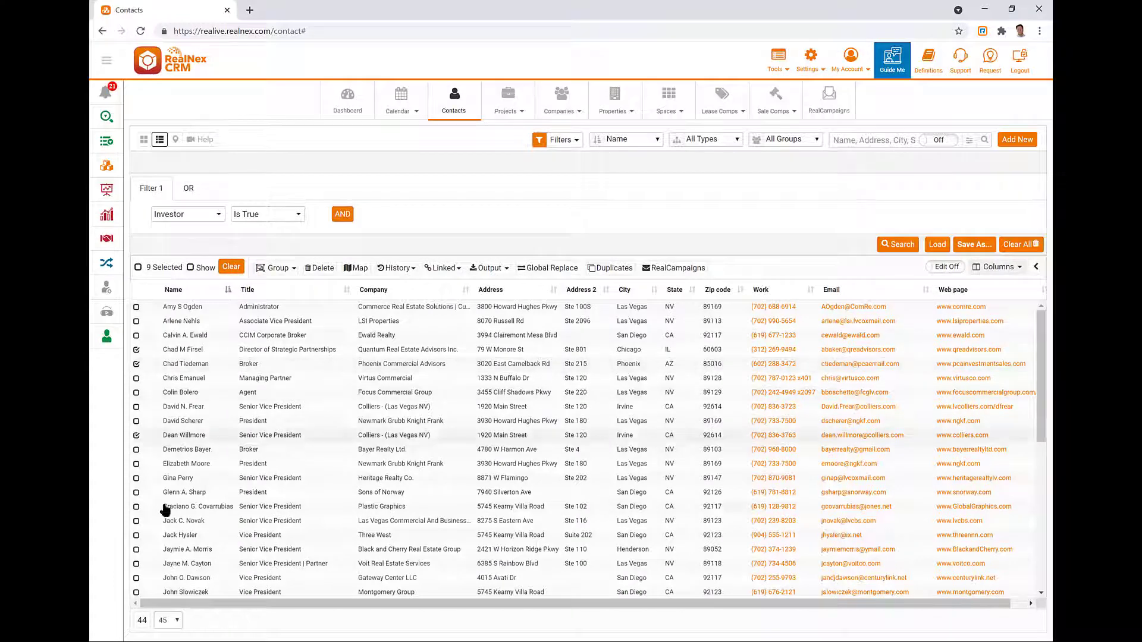
left_click(136, 507)
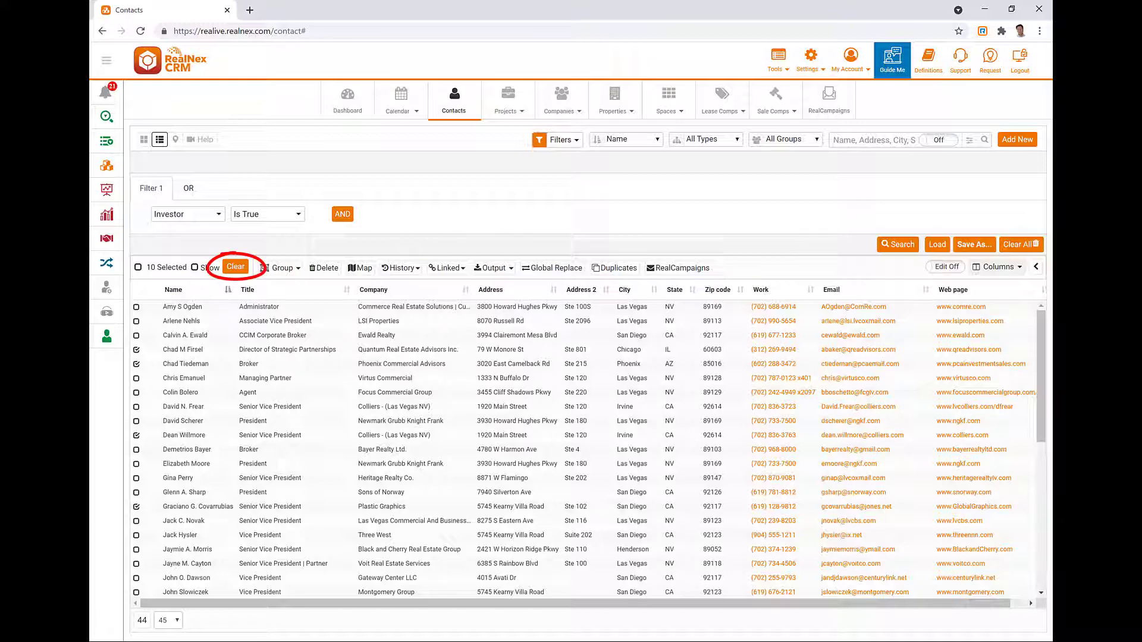
left_click(236, 266)
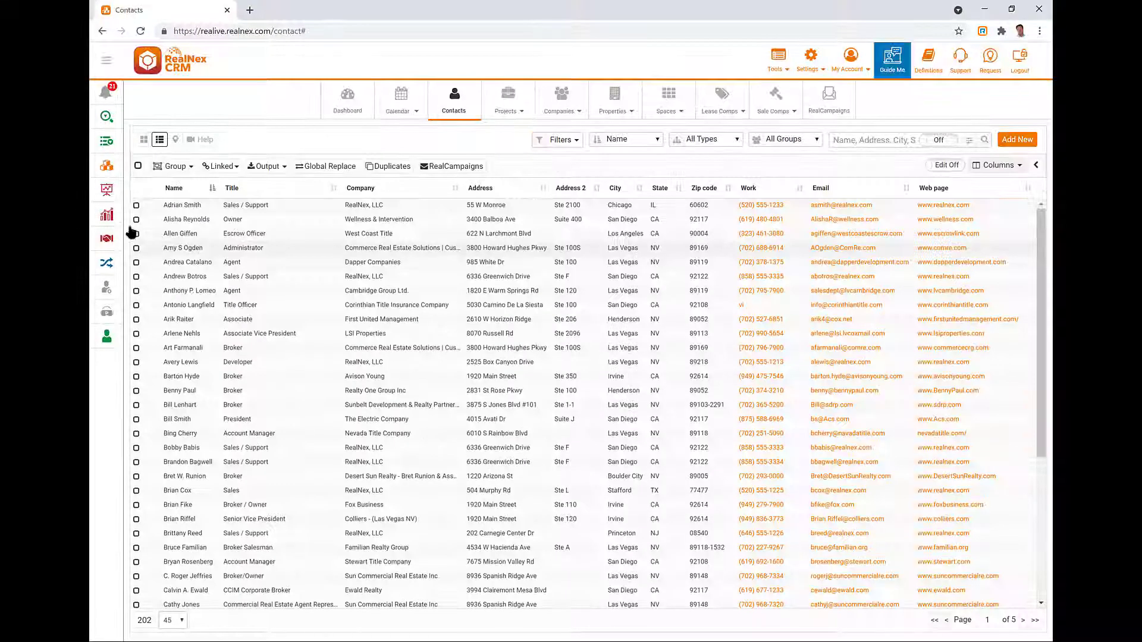